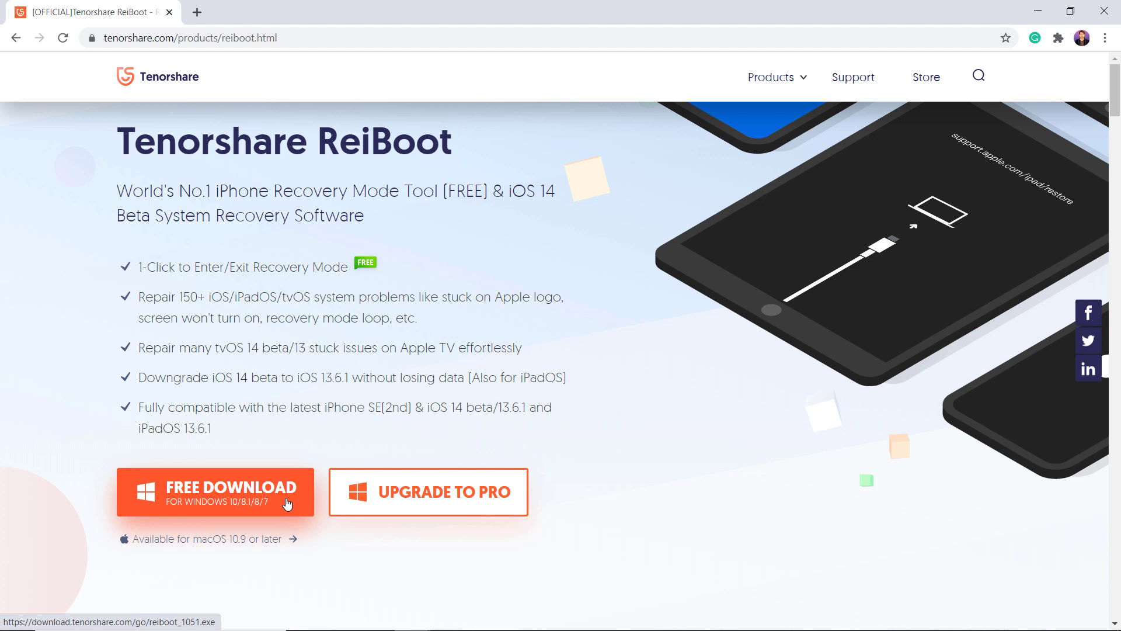
- Download reiboot.exe via the FREE DOWNLOAD for Windows button on Tenorshare's ReiBoot page
left_click(287, 504)
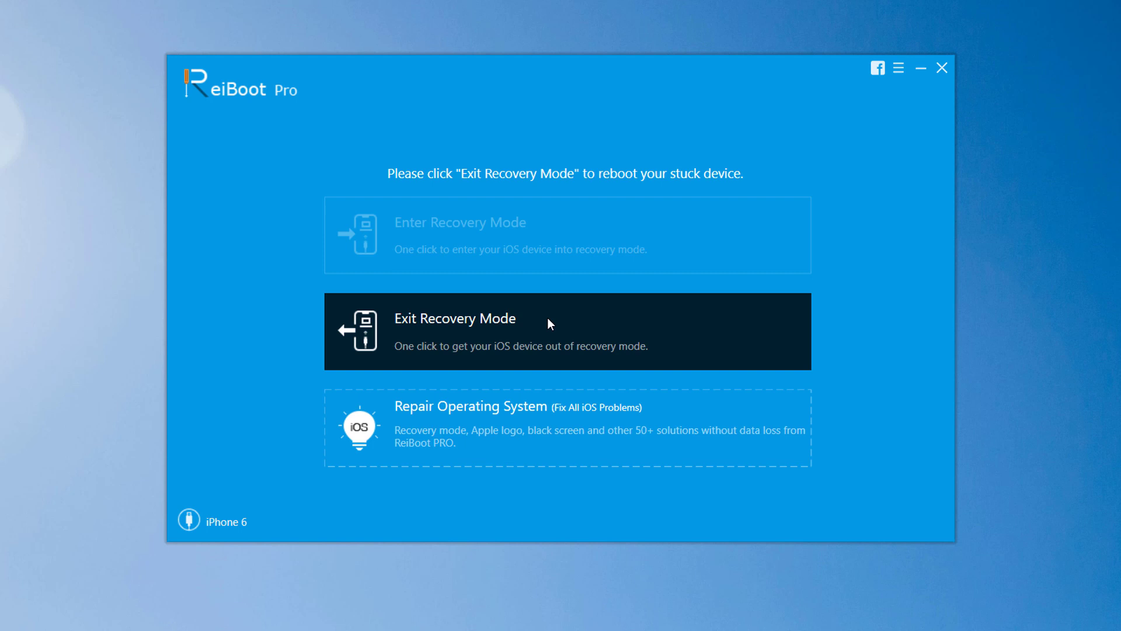
- Choose Exit Recovery Mode for the connected iPhone 6
left_click(678, 355)
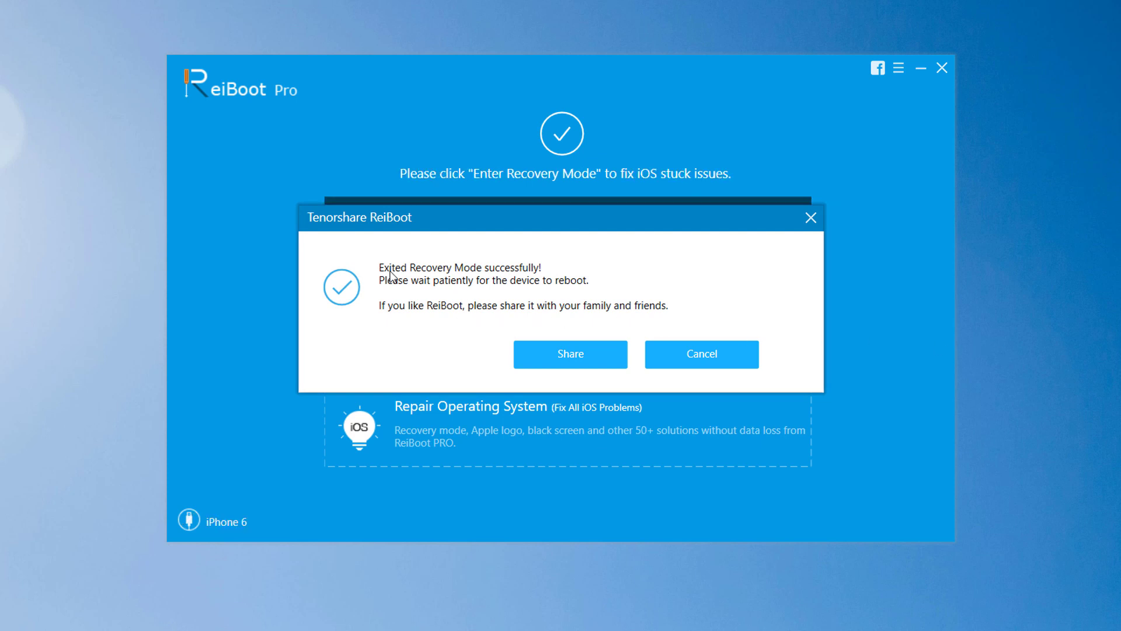
- Dismiss the recovery success dialog, then start Repair Operating System with Fix Now
left_click(663, 350)
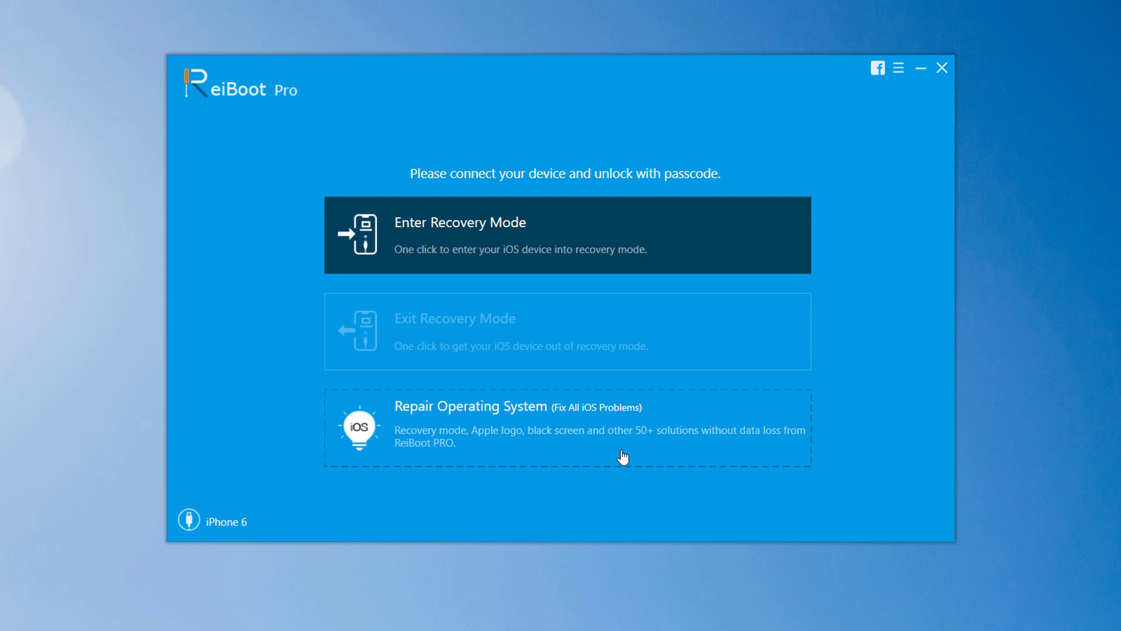
left_click(480, 458)
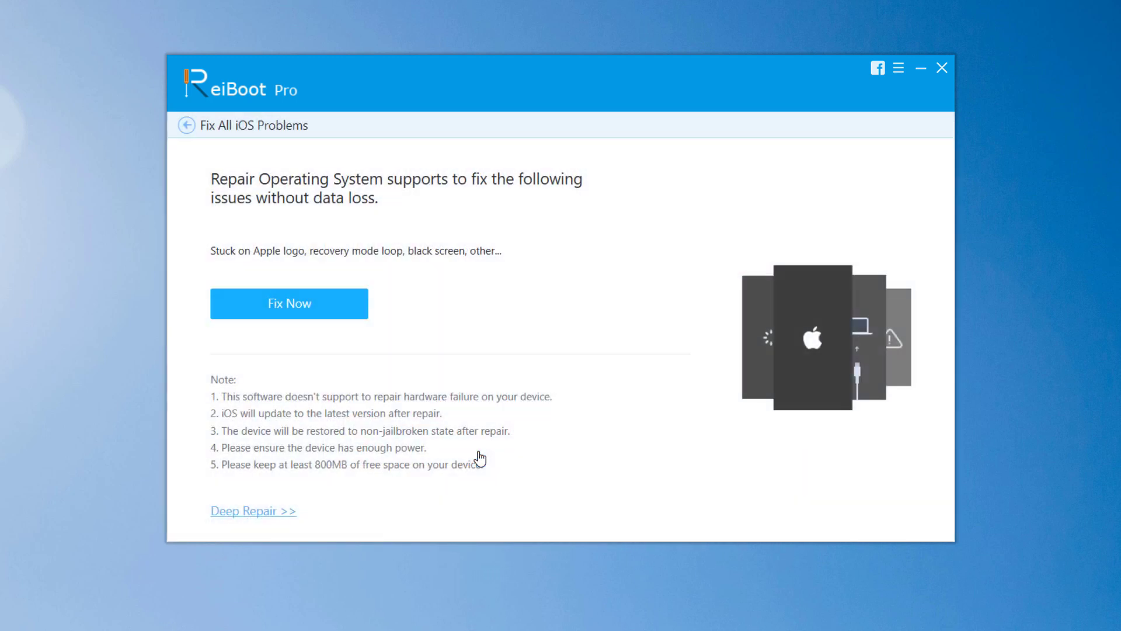
left_click(337, 303)
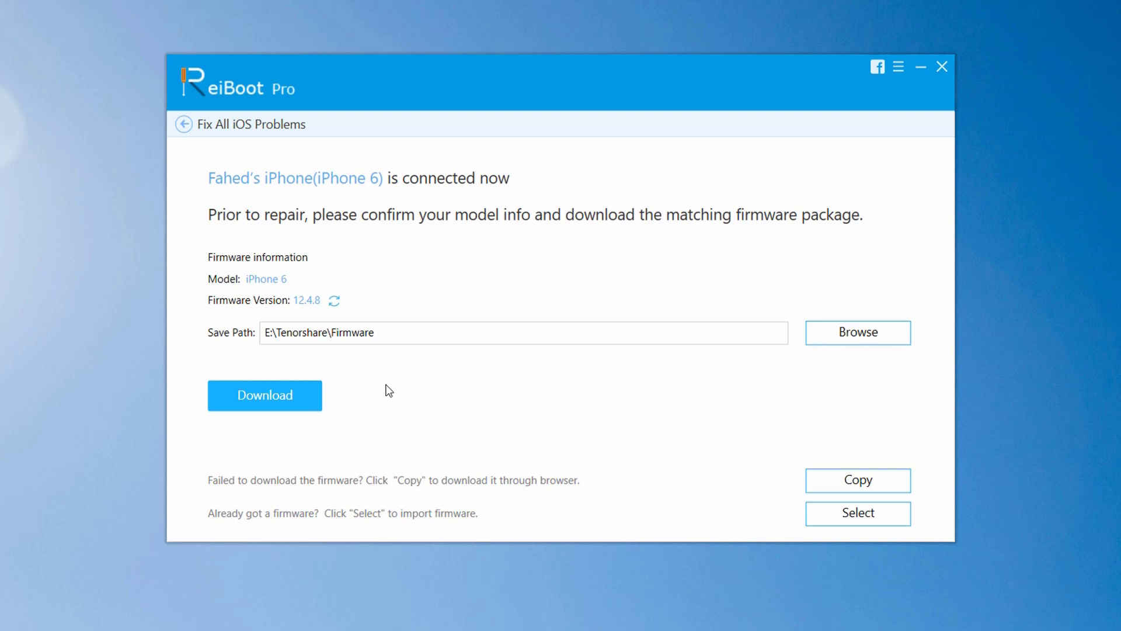
- Download the 2.82 GB iOS 12.4.8 firmware package for the iPhone 6
left_click(308, 397)
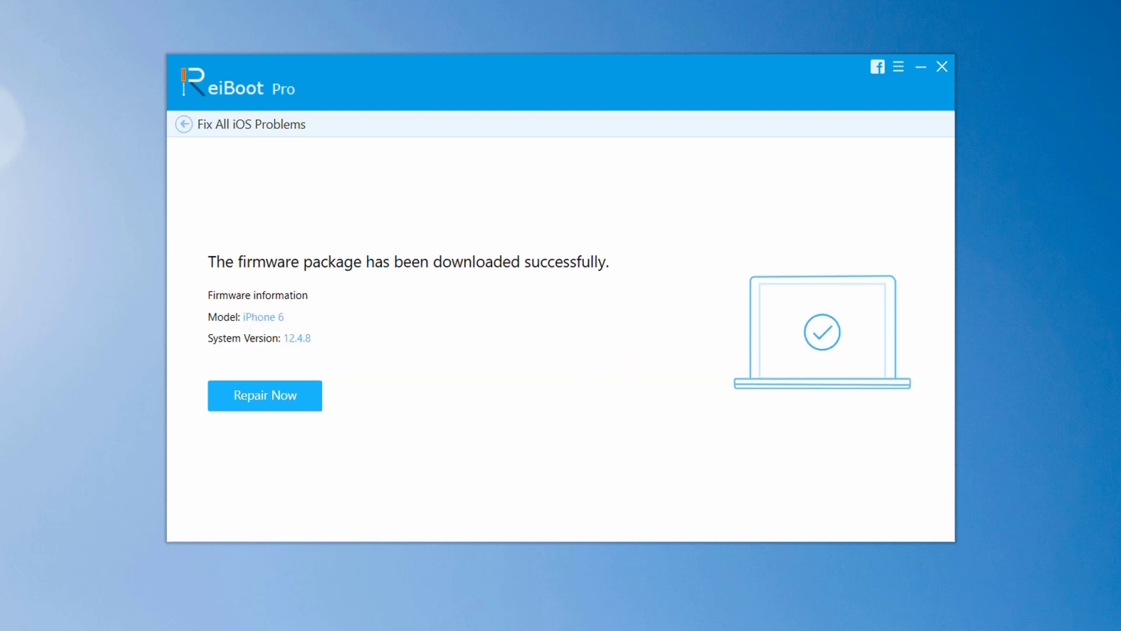
- Start Repair Now and let the firmware verification and repair progress run
left_click(306, 393)
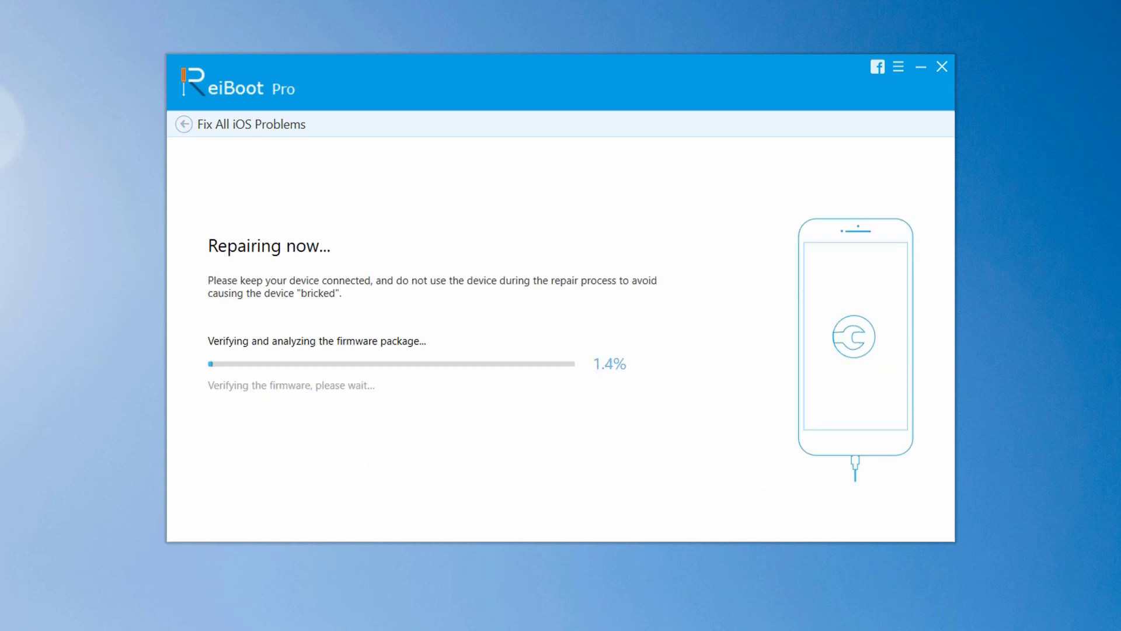